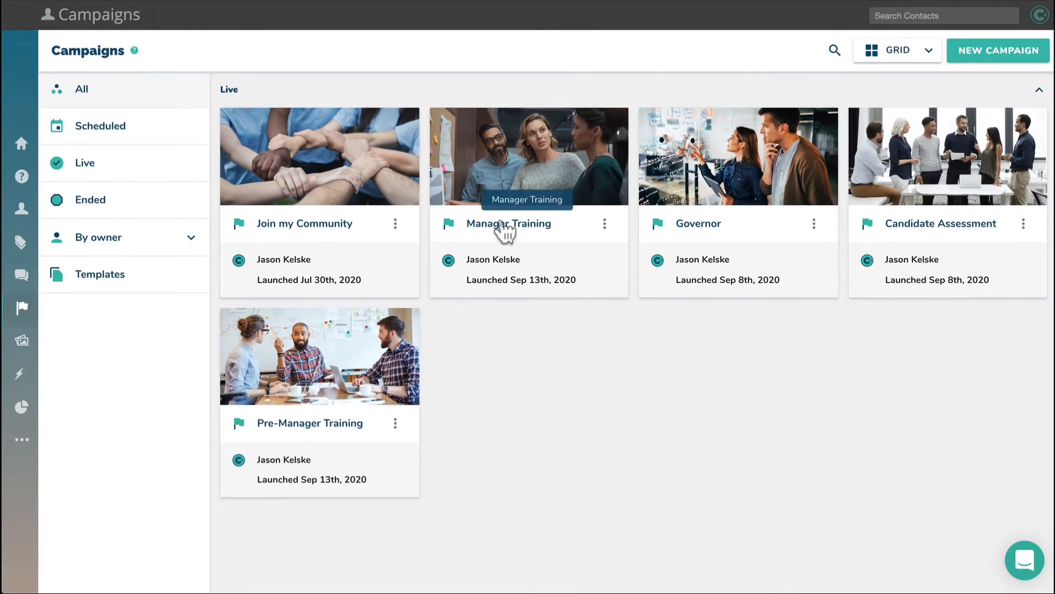
Review the tag that shows the Manager Training campaign in the learner portal, and return to the campaigns overview
left_click(505, 228)
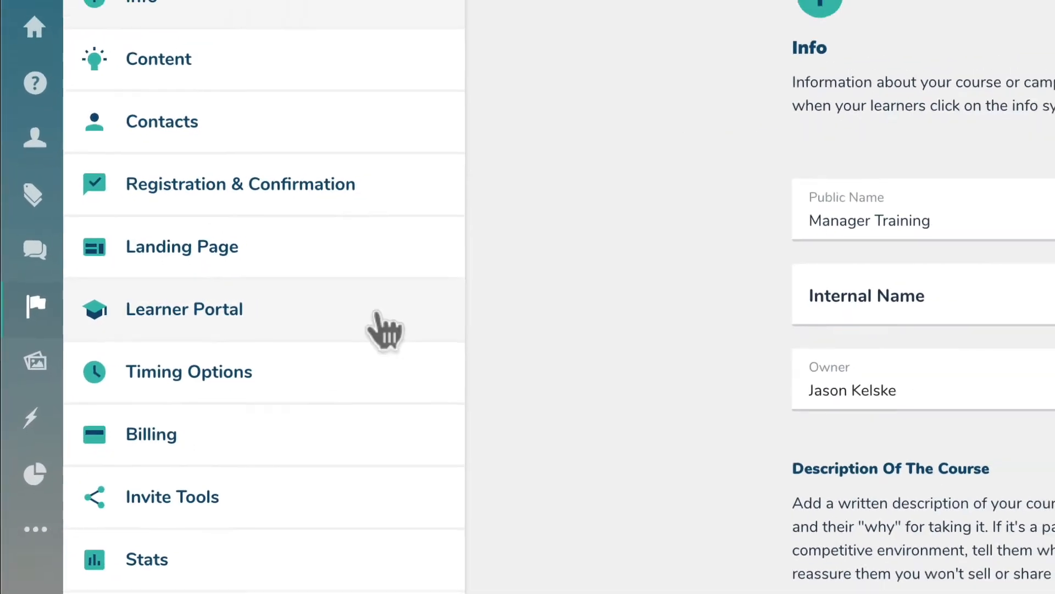
left_click(379, 316)
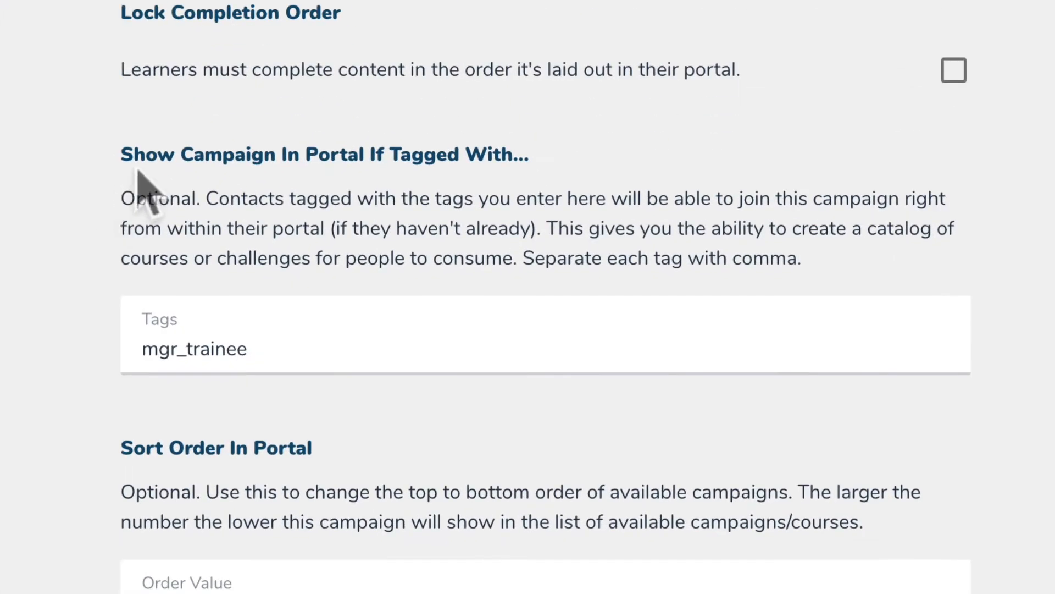
left_click_drag(121, 156, 509, 151)
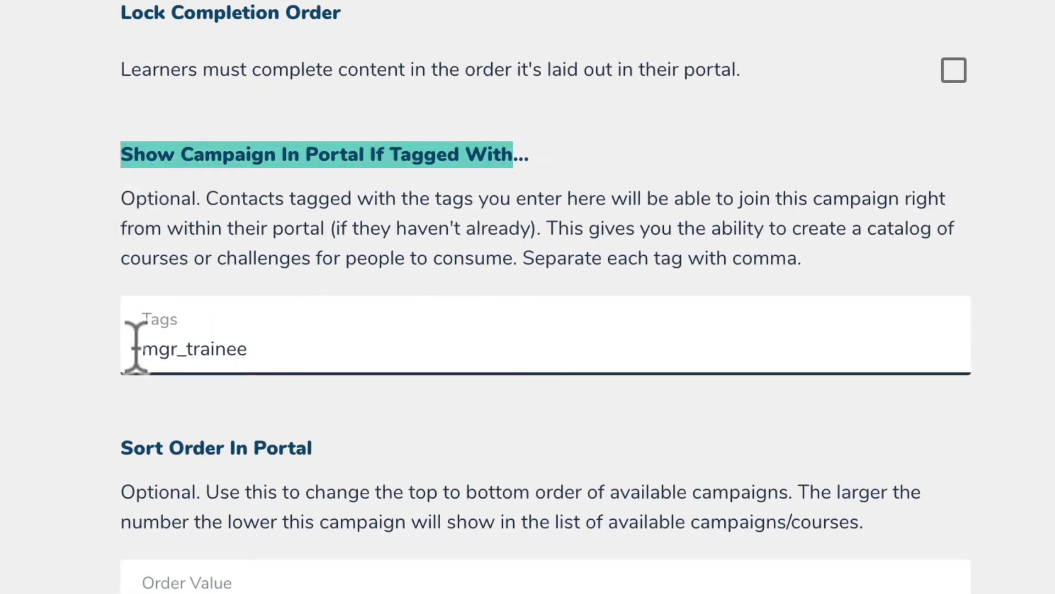
left_click(291, 351)
left_click_drag(291, 351, 47, 355)
left_click(27, 324)
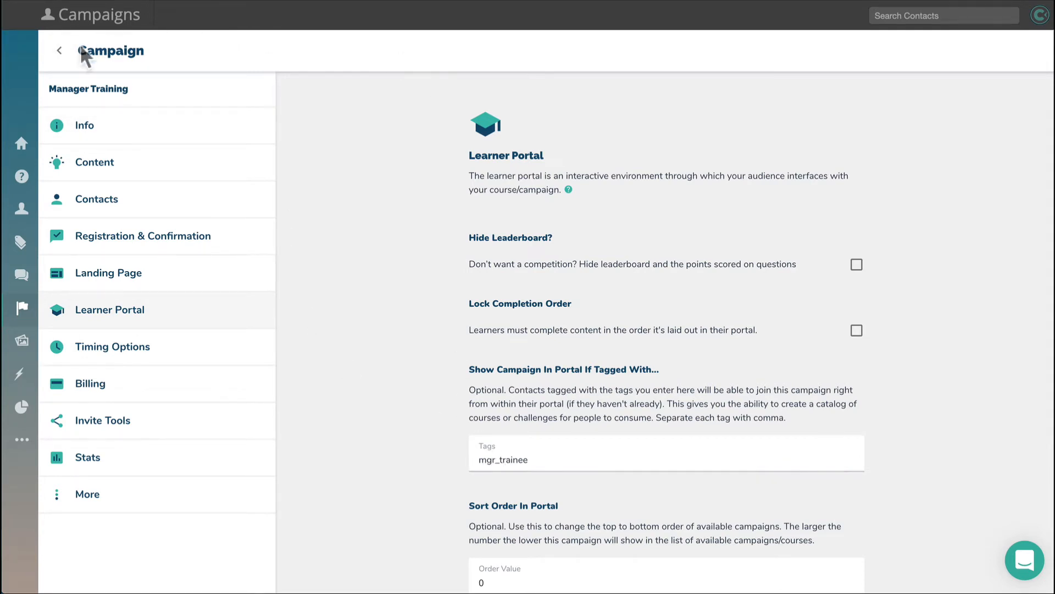
left_click(60, 50)
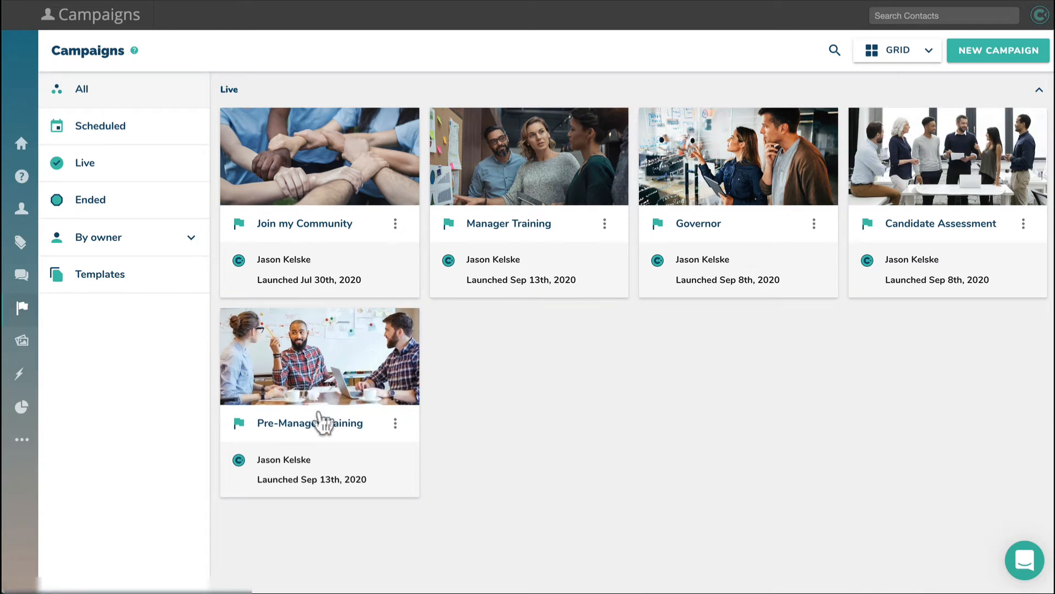
Create a new automation of the Add/Remove tags type
mouse_move(30, 289)
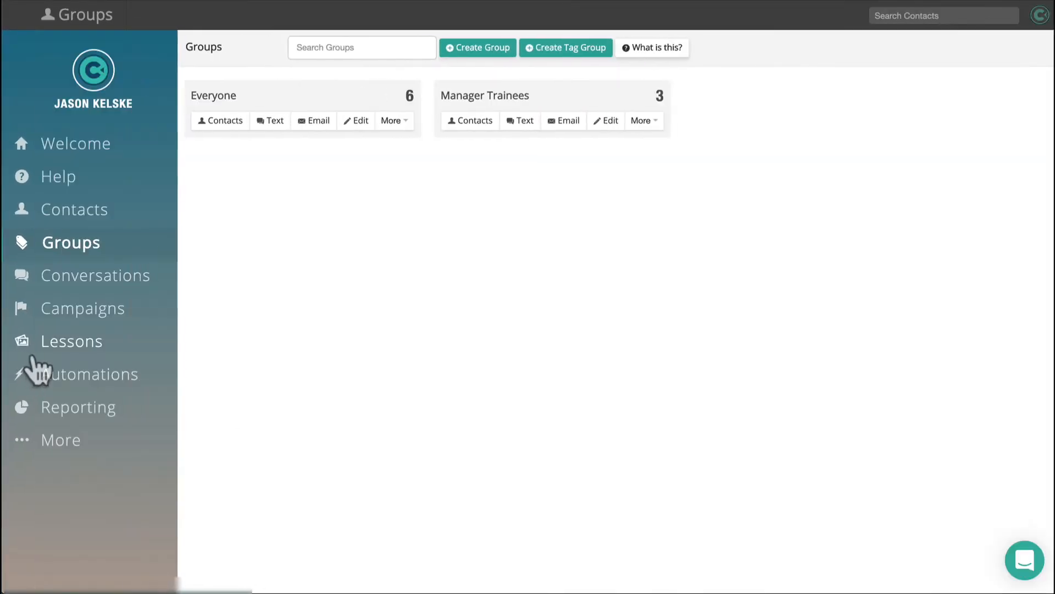
left_click(71, 374)
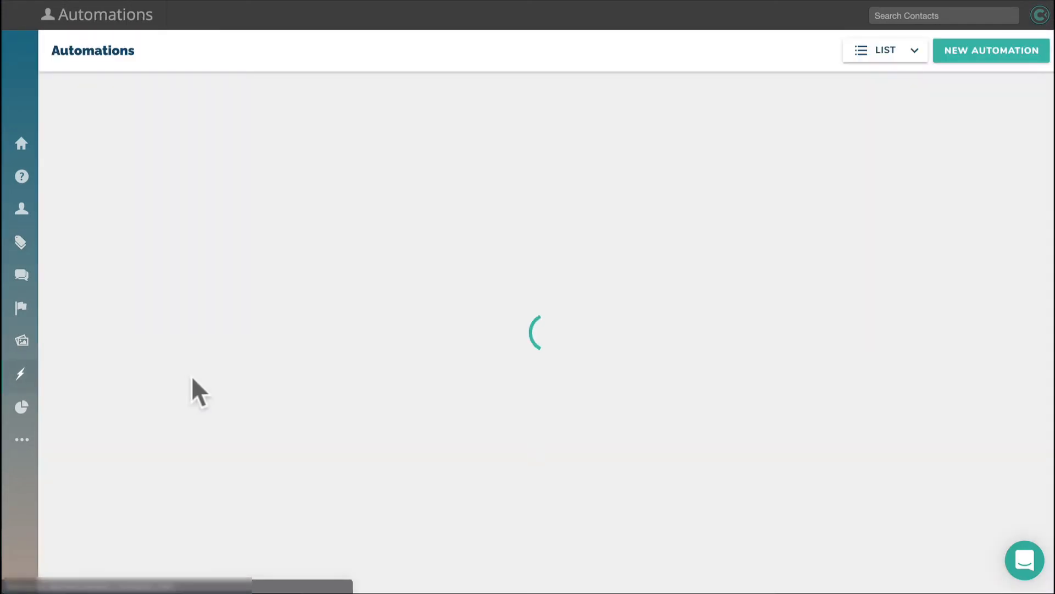
left_click(156, 315)
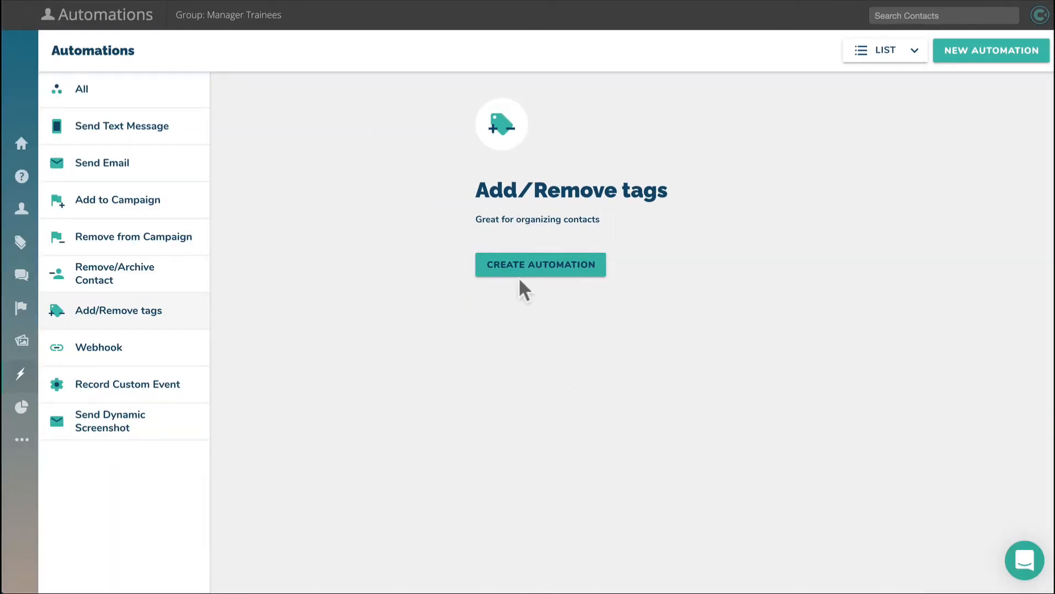
left_click(537, 265)
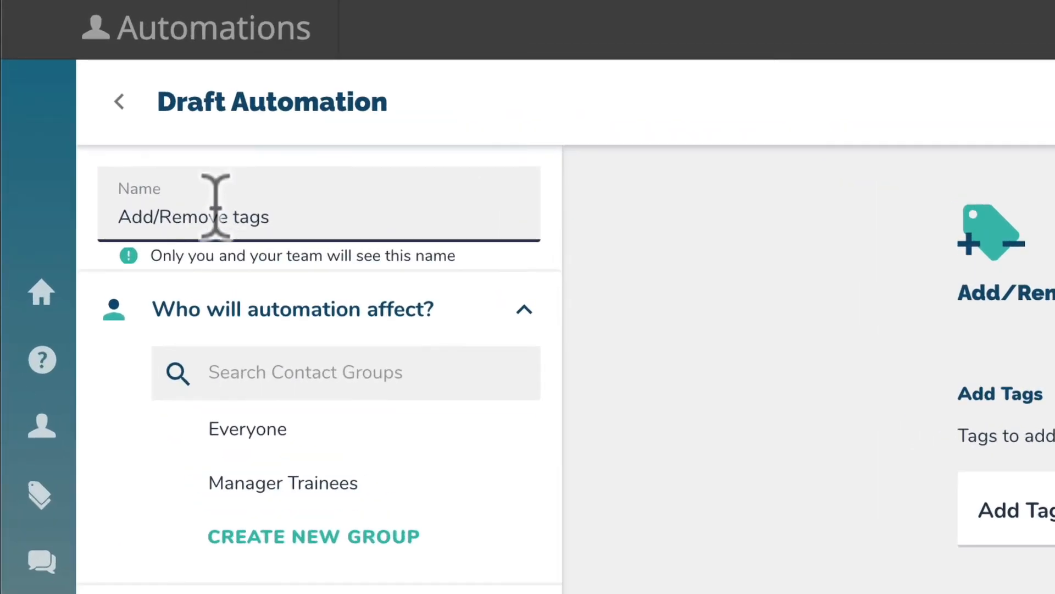
Rename the draft automation and set pre_mgr_trainee as the tag it adds to contacts
left_click_drag(77, 106, 115, 106)
left_click_drag(233, 220, 328, 223)
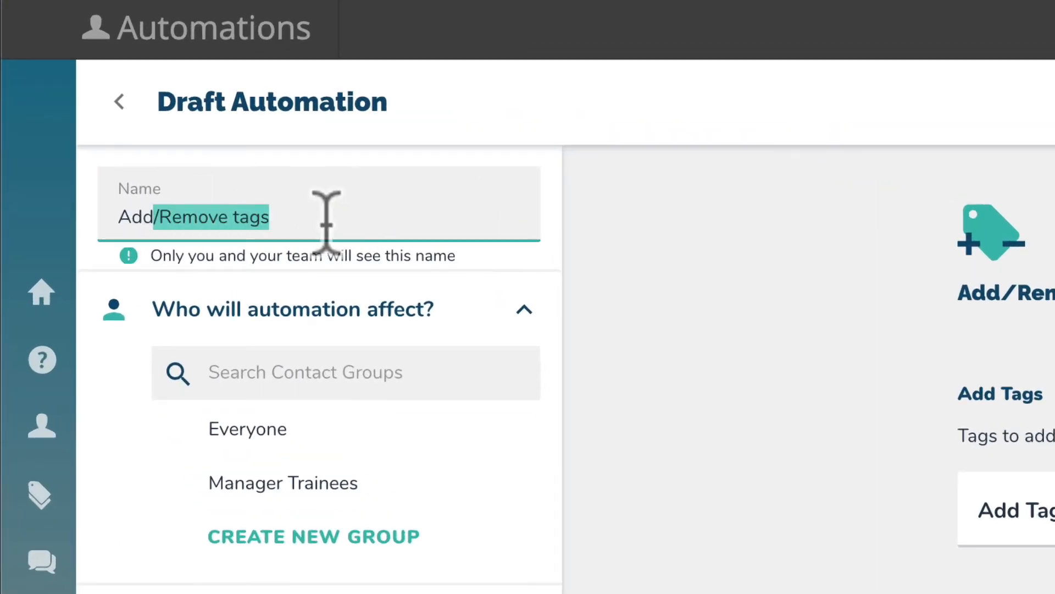
type("#")
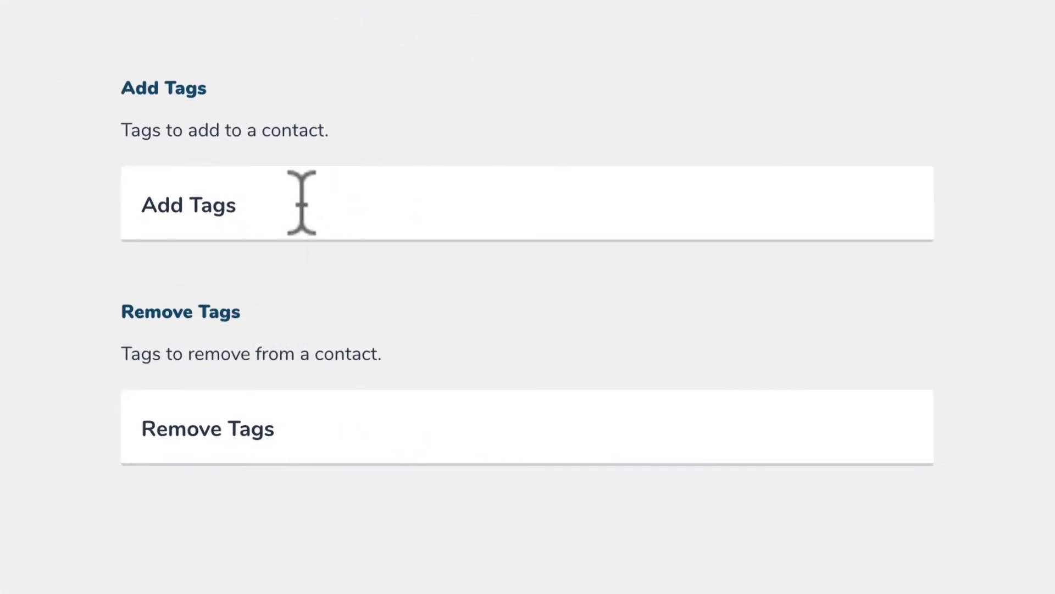
left_click(1017, 509)
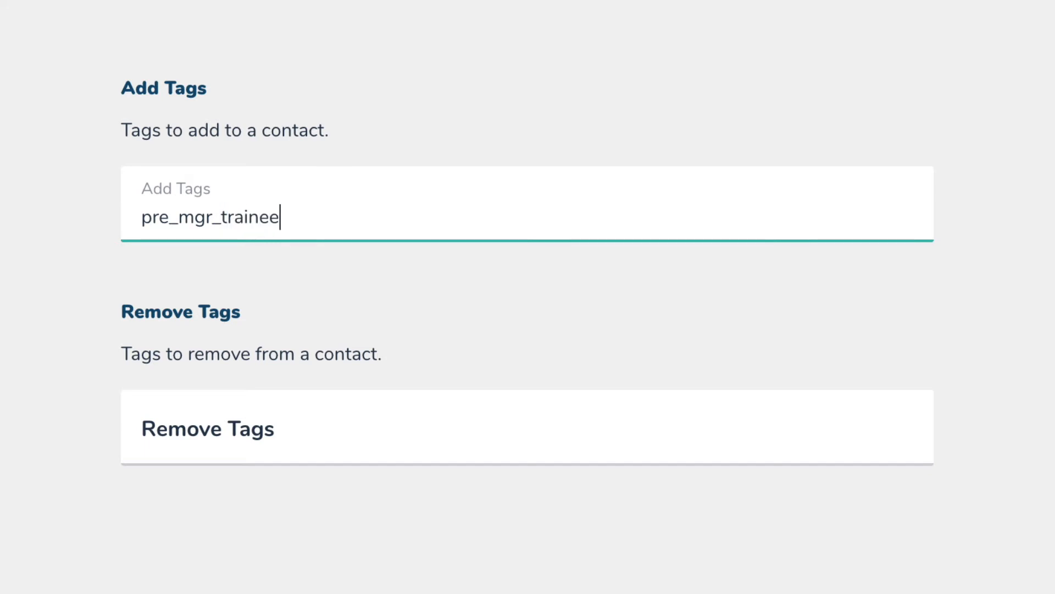
key("Return")
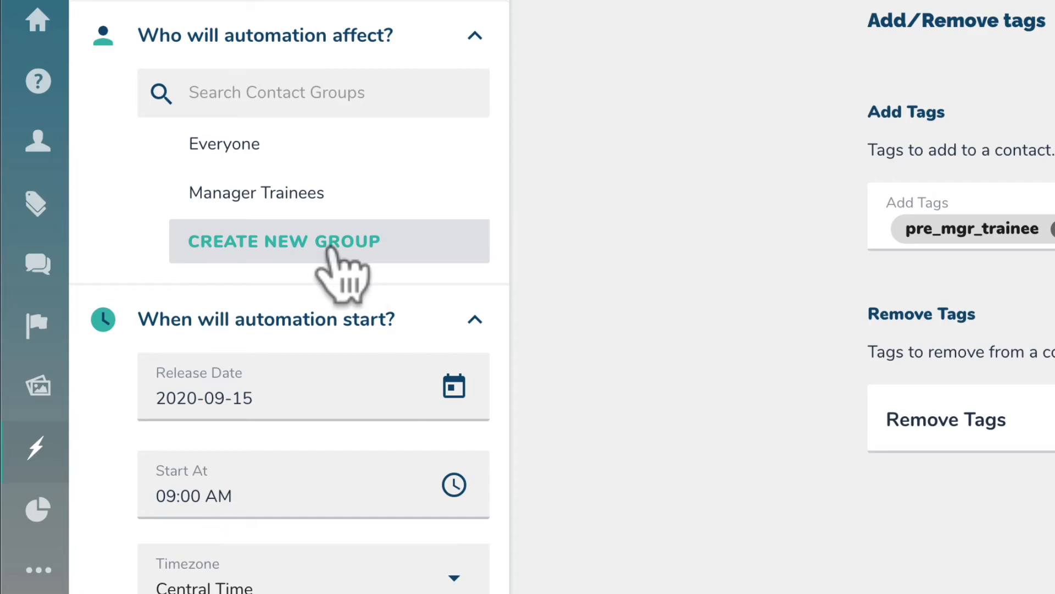
Start a new contact group for the automation, name it Pre-Manager Training, and remove its empty attribute rule
left_click(331, 248)
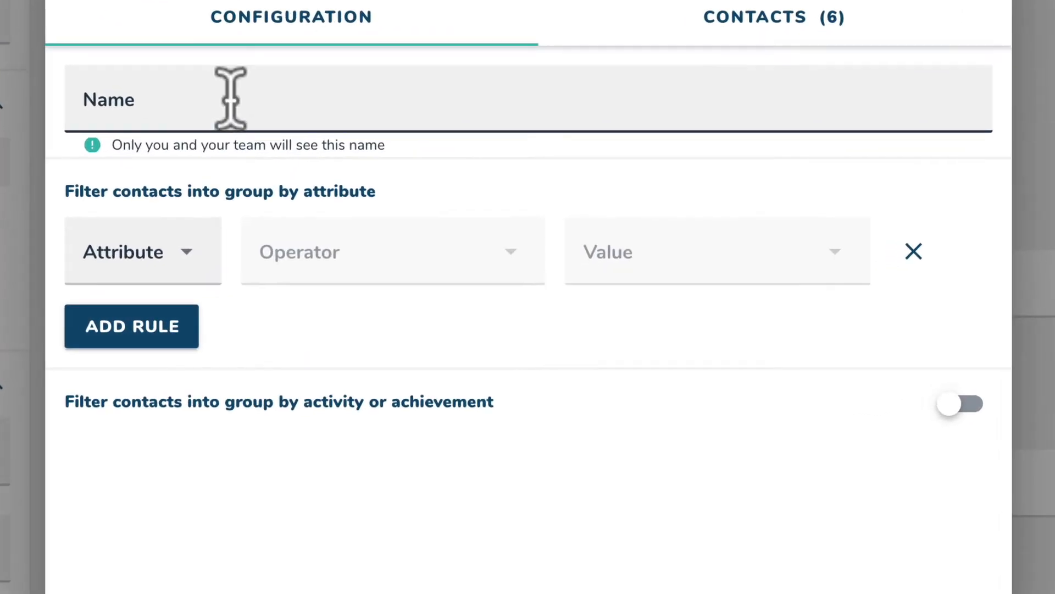
left_click(231, 99)
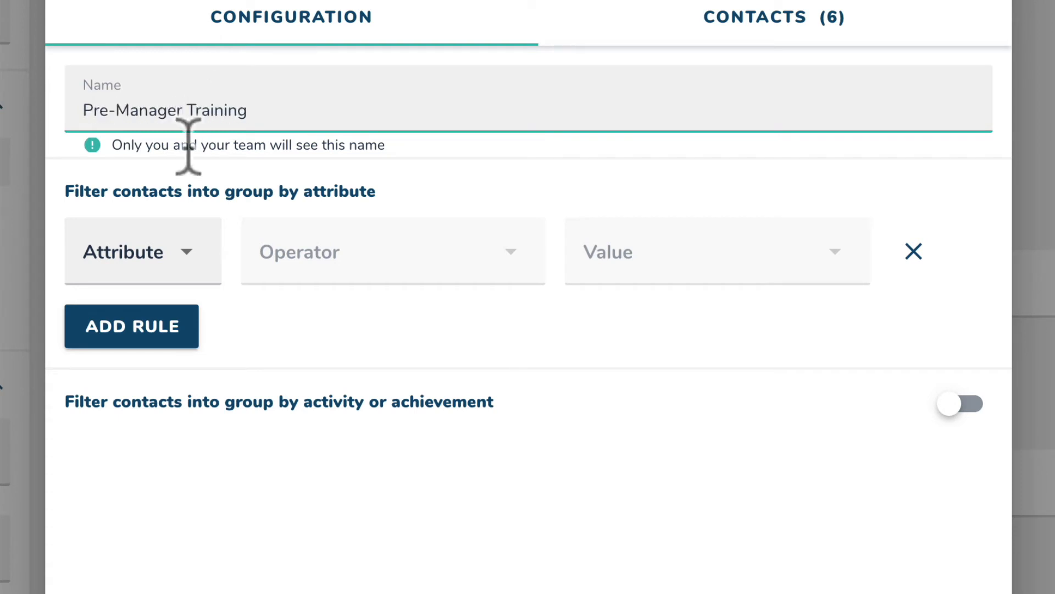
left_click(913, 254)
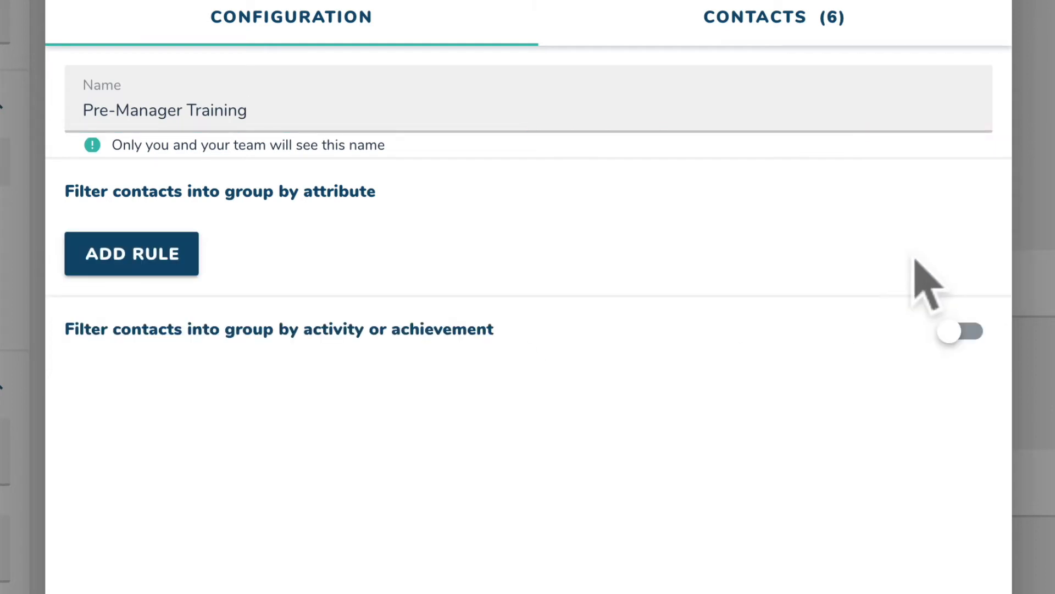
Enable filtering by activity or achievement for the group, using Event Recorded with completed_lesson as the event
left_click(947, 332)
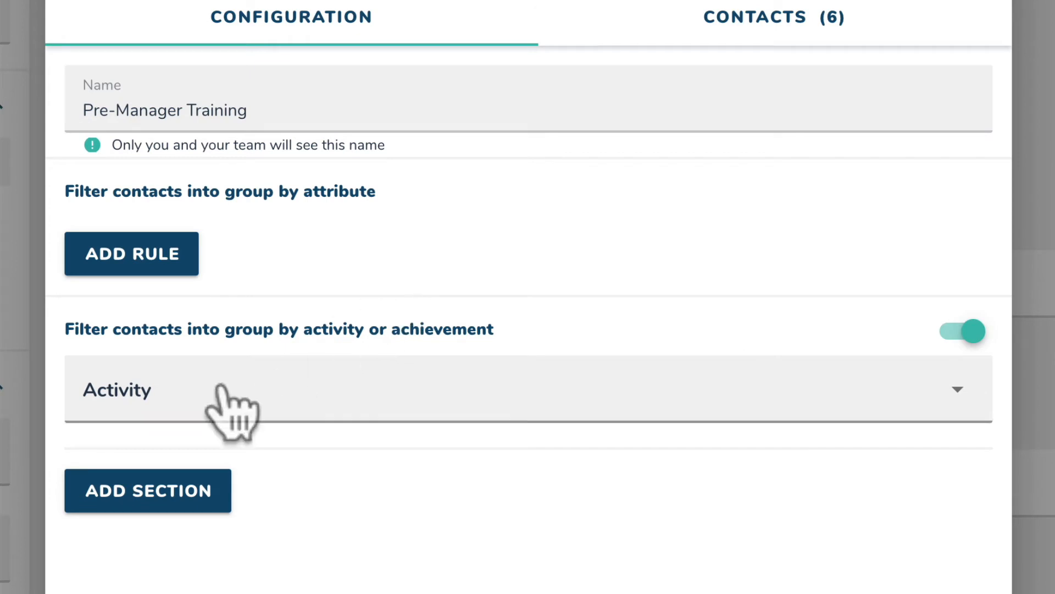
left_click(128, 405)
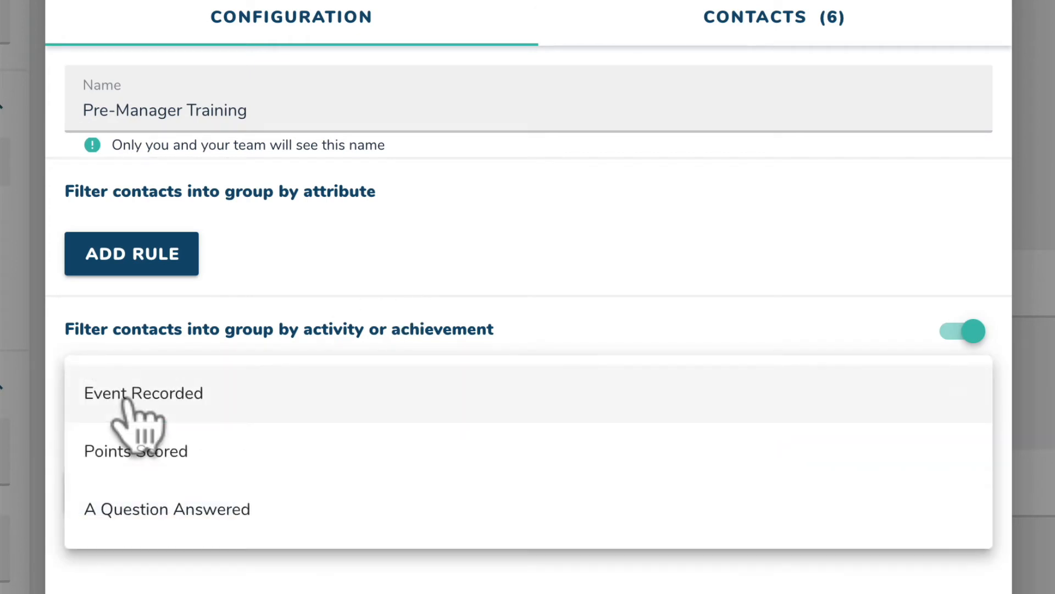
left_click(127, 401)
scroll(137, 401, "down", 5)
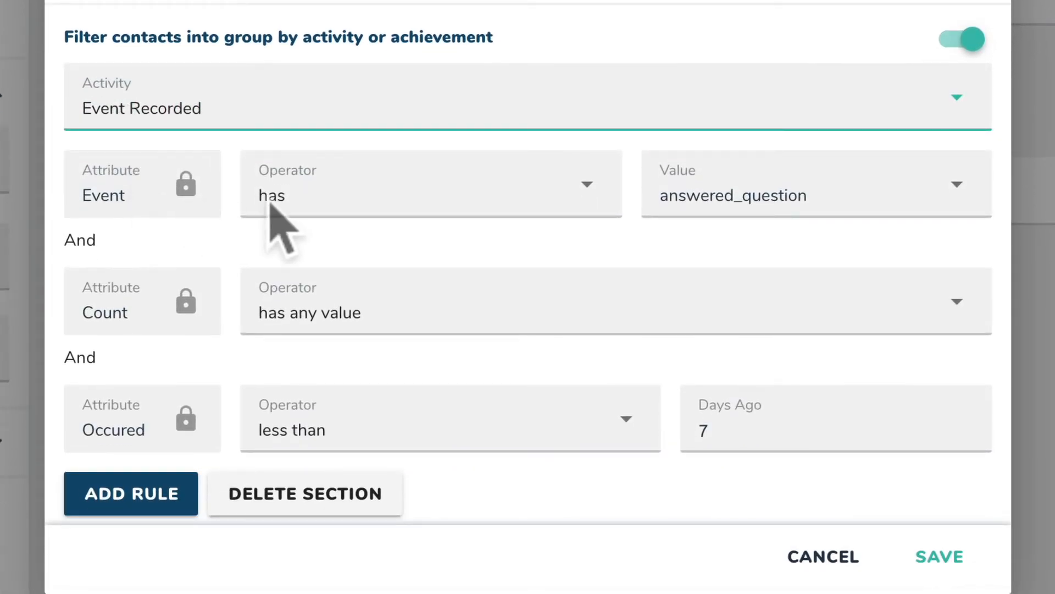
left_click(843, 203)
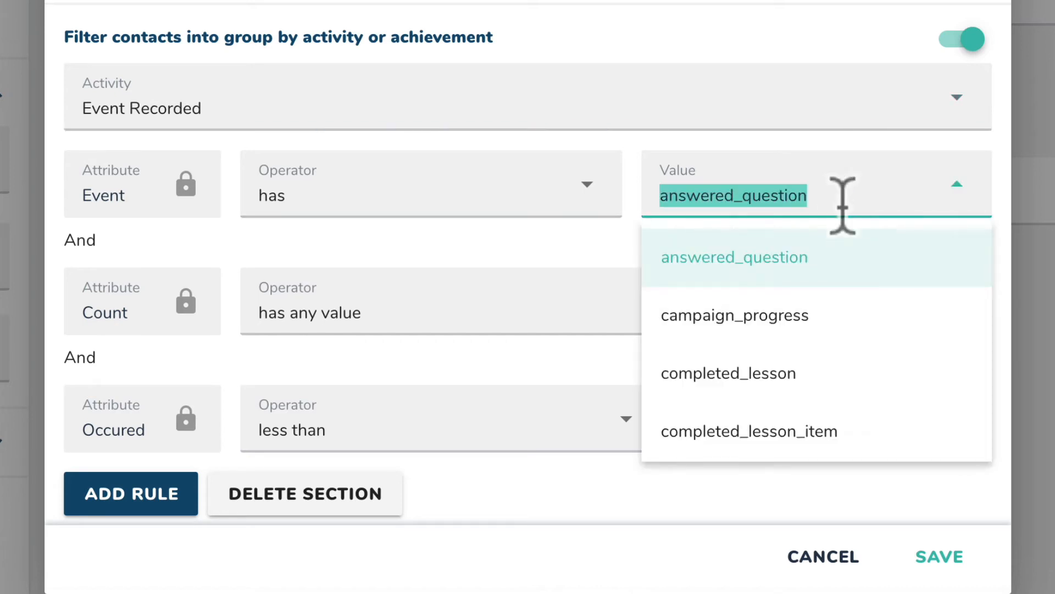
type("com")
left_click(804, 258)
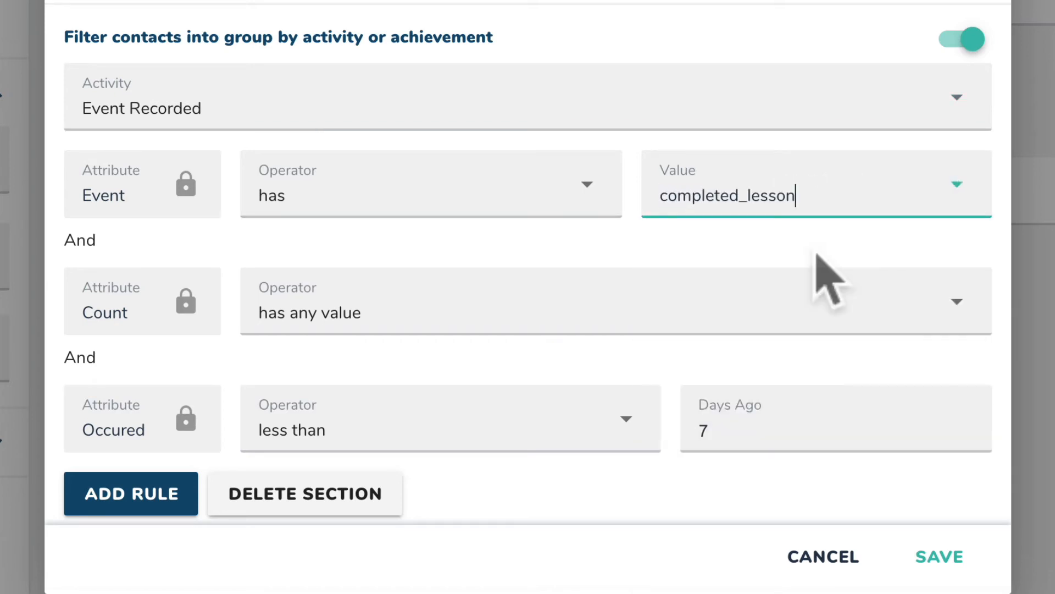
Set both the Count and the Occured conditions of the activity filter to has any value
left_click(313, 313)
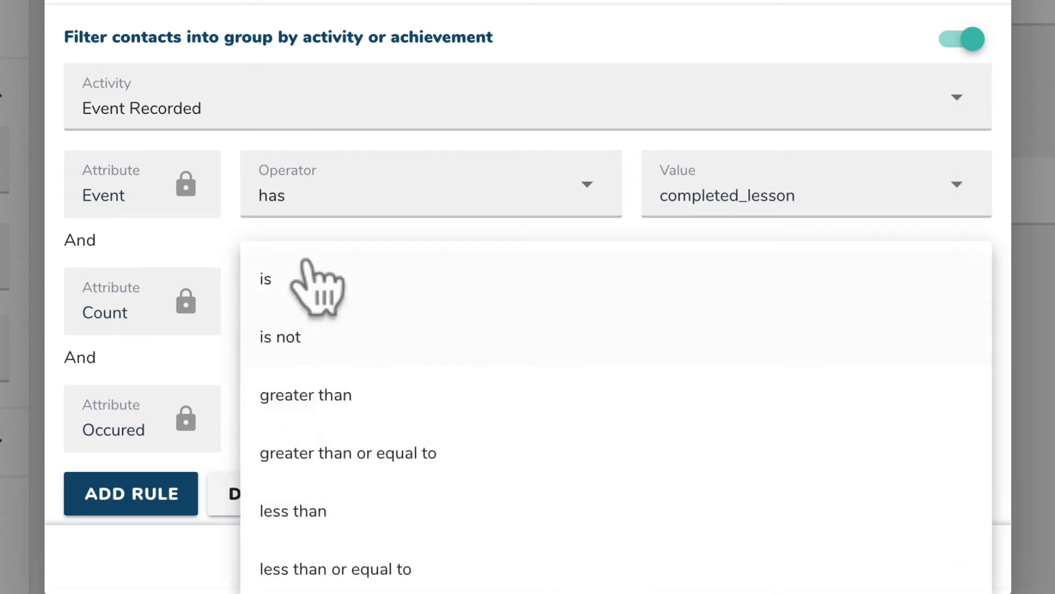
left_click(249, 311)
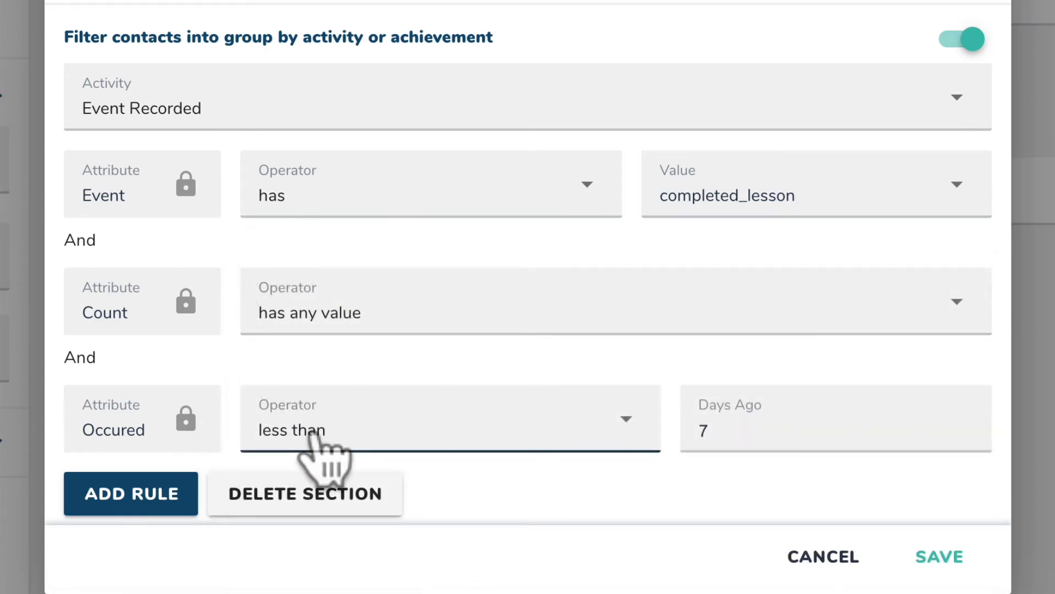
left_click(327, 434)
left_click(343, 566)
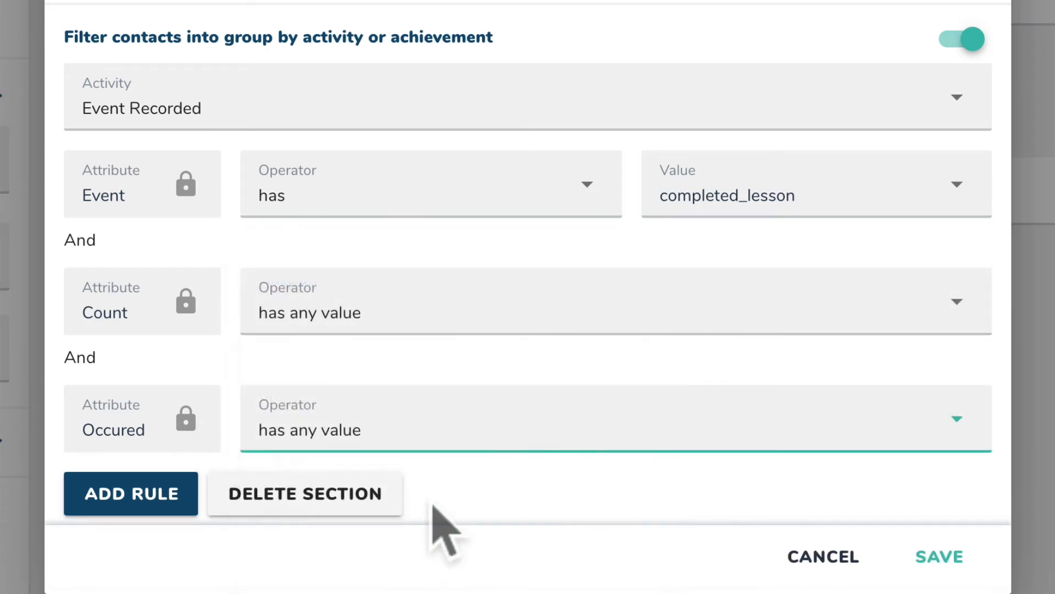
Add a rule to the activity filter requiring that Lesson is Assessment
scroll(484, 500, "down", 2)
left_click(143, 404)
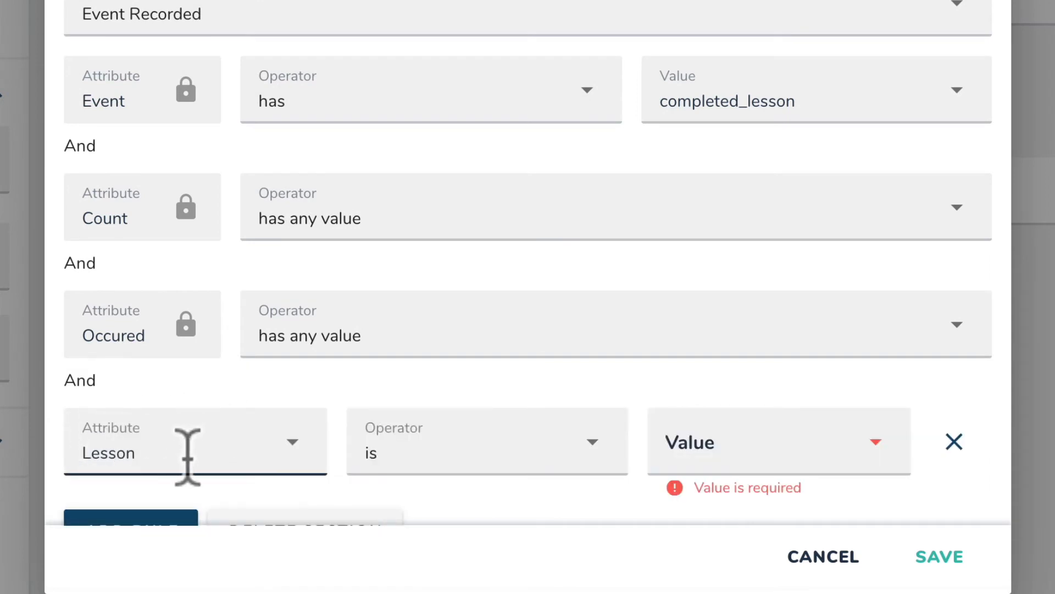
left_click(187, 456)
left_click(137, 305)
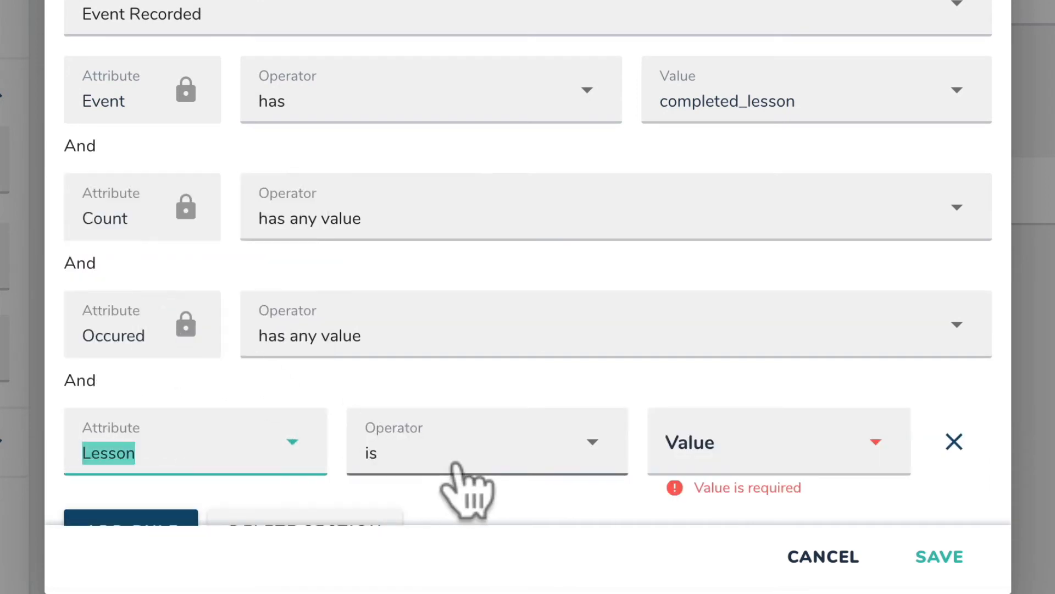
left_click(709, 456)
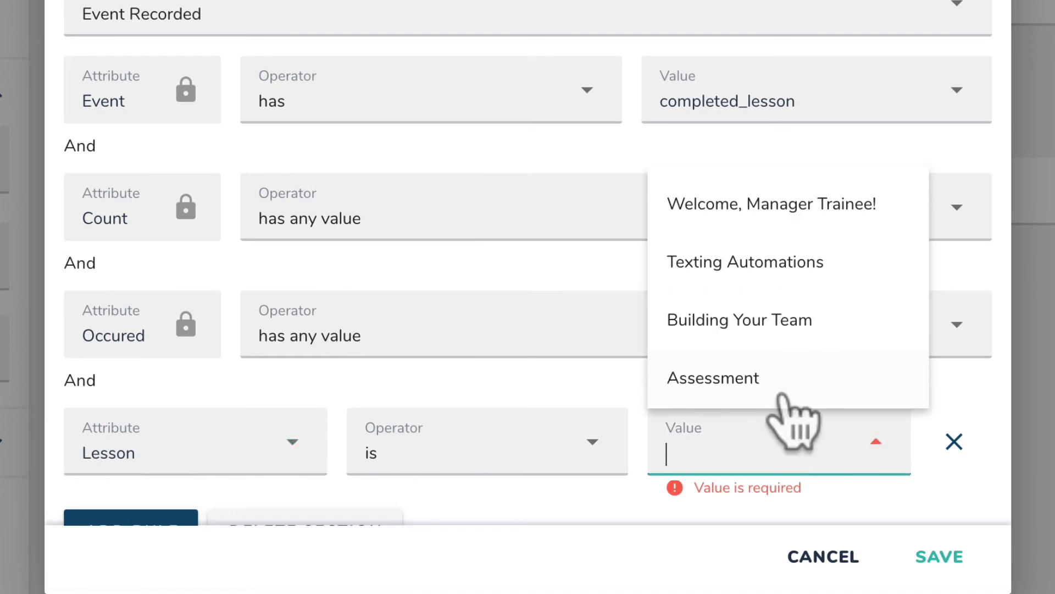
left_click(780, 384)
Add a rule to the activity filter requiring a grade greater than or equal to 80
scroll(132, 400, "down", 2)
left_click(135, 400)
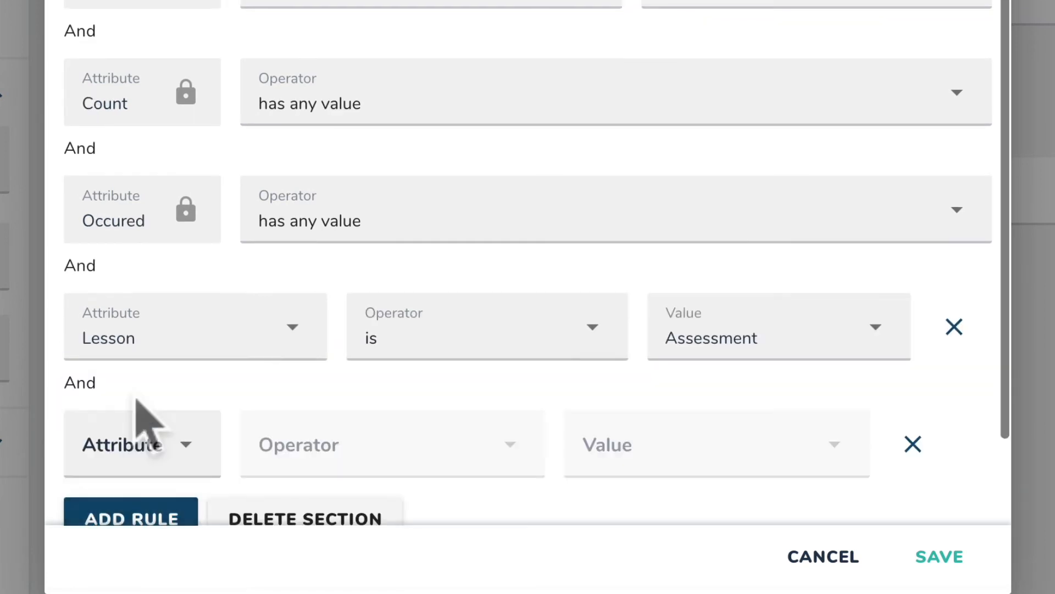
left_click(136, 441)
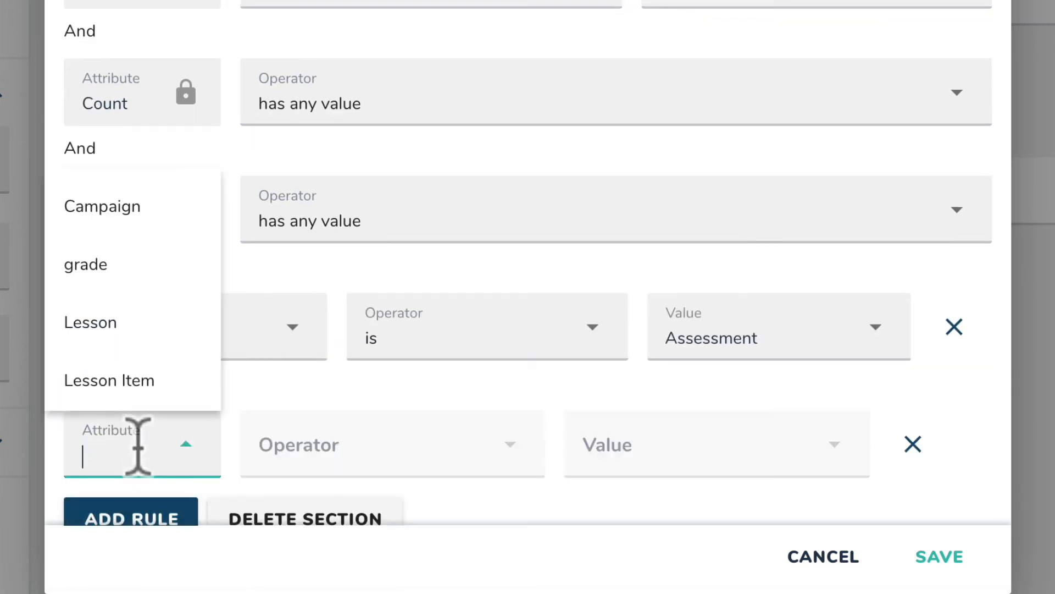
left_click(121, 261)
left_click(547, 451)
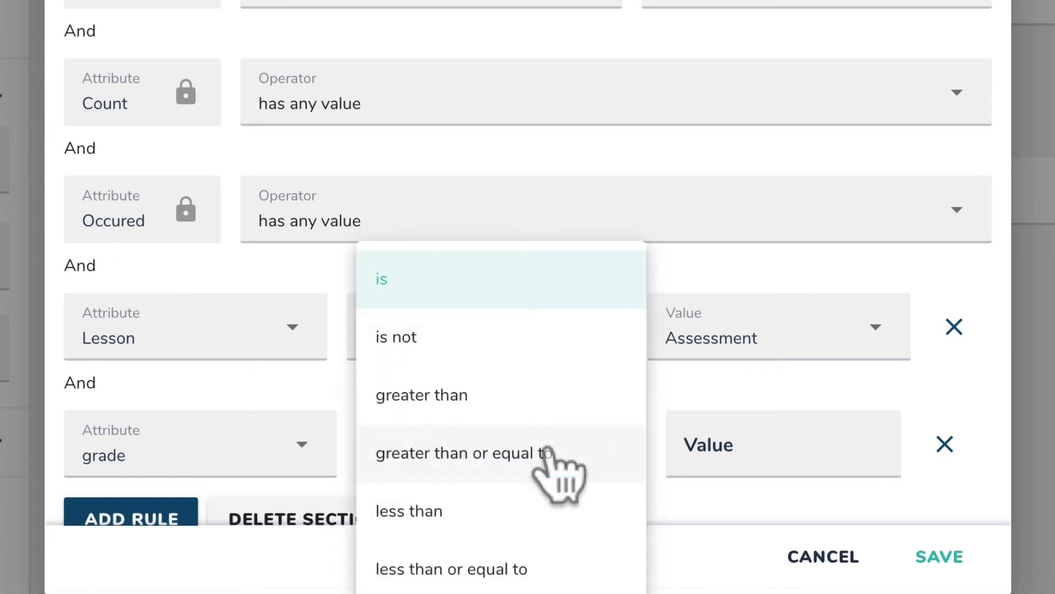
left_click(552, 456)
left_click(780, 451)
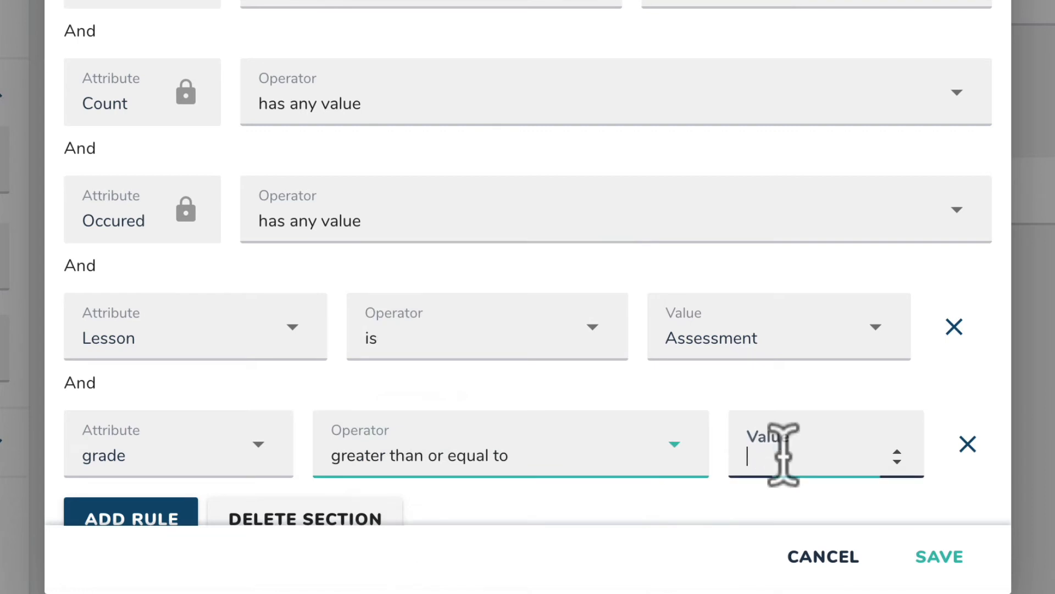
left_click(737, 401)
Add another rule to the activity filter requiring a grade less than 90
scroll(719, 513, "down", 2)
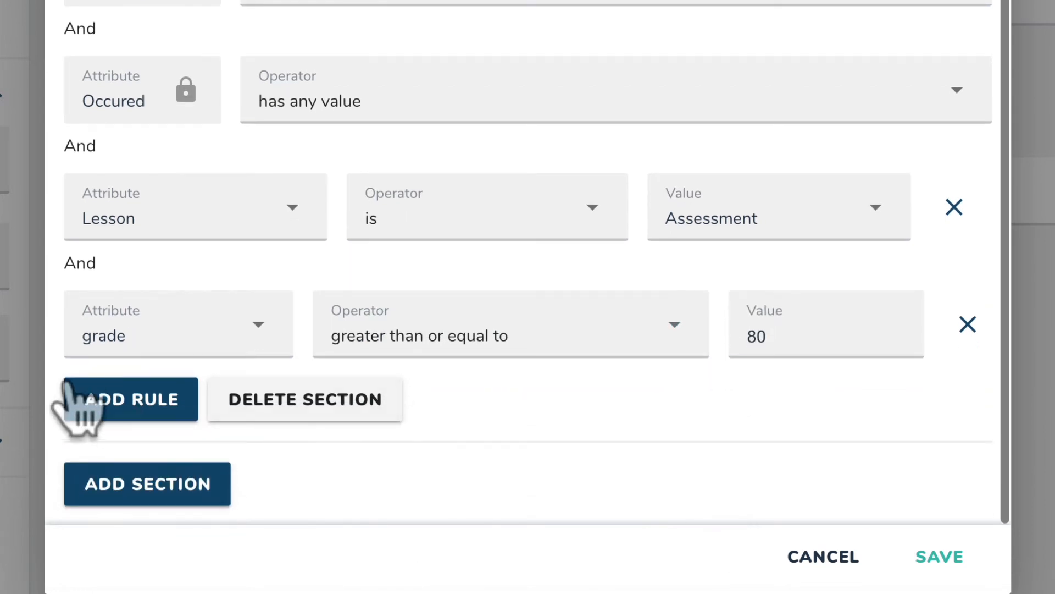
left_click(85, 412)
left_click(146, 444)
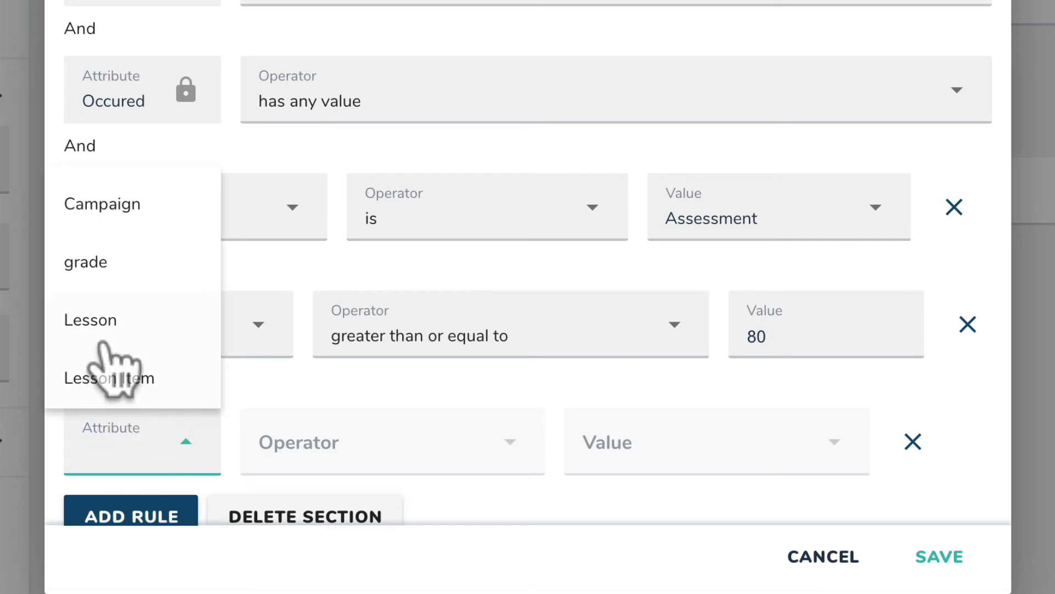
left_click(107, 261)
left_click(429, 464)
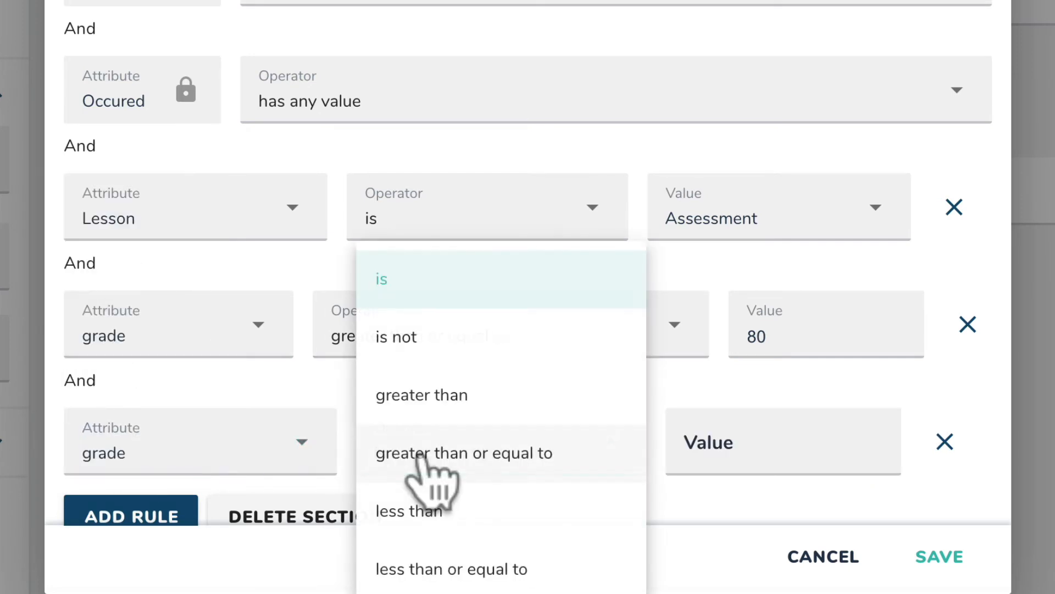
left_click(455, 512)
left_click(777, 443)
type("9")
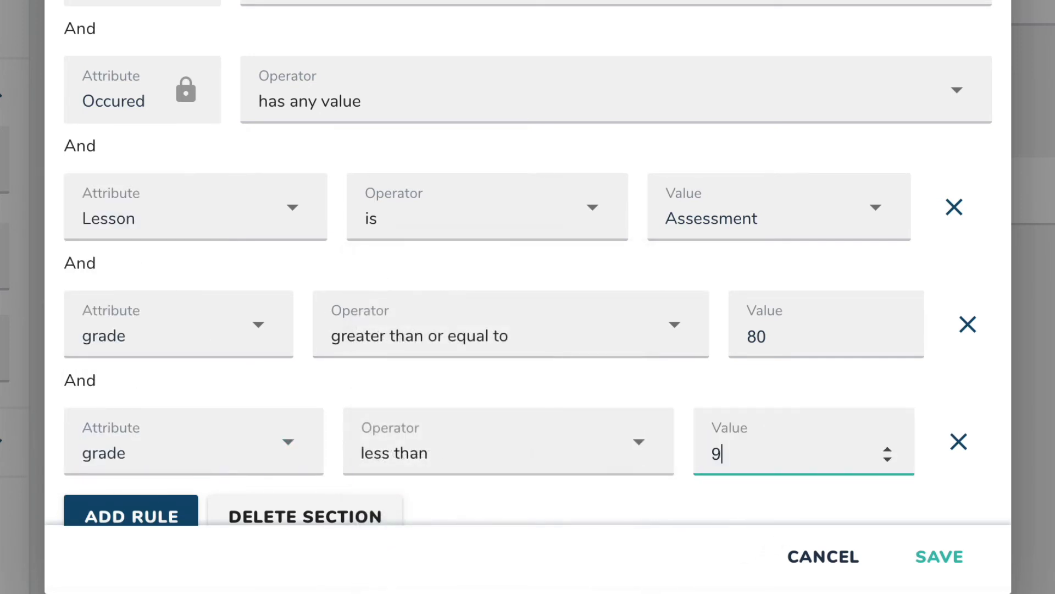
type("0")
Save the new contact group with its completed activity filter
left_click(659, 513)
scroll(654, 513, "down", 1)
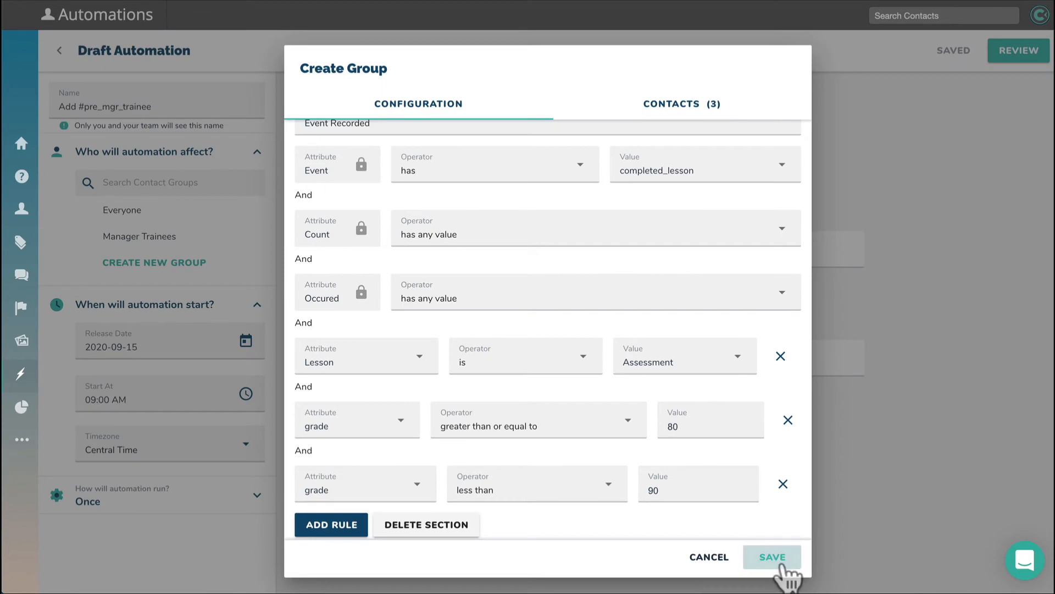
left_click(939, 556)
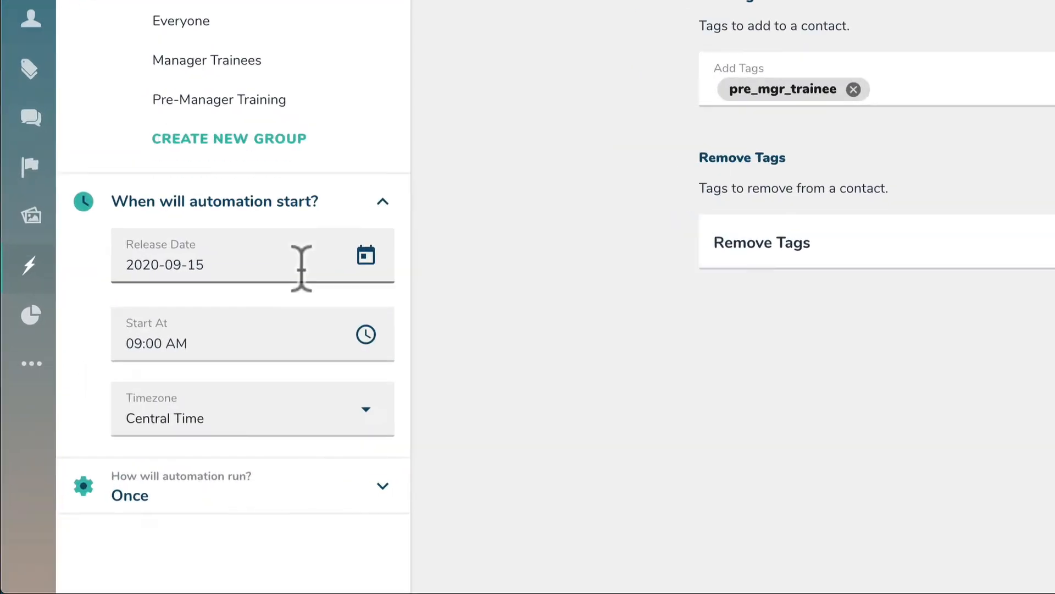
Set the automation to run once for current contacts in the group and all added contacts until it is paused or stopped
left_click(131, 488)
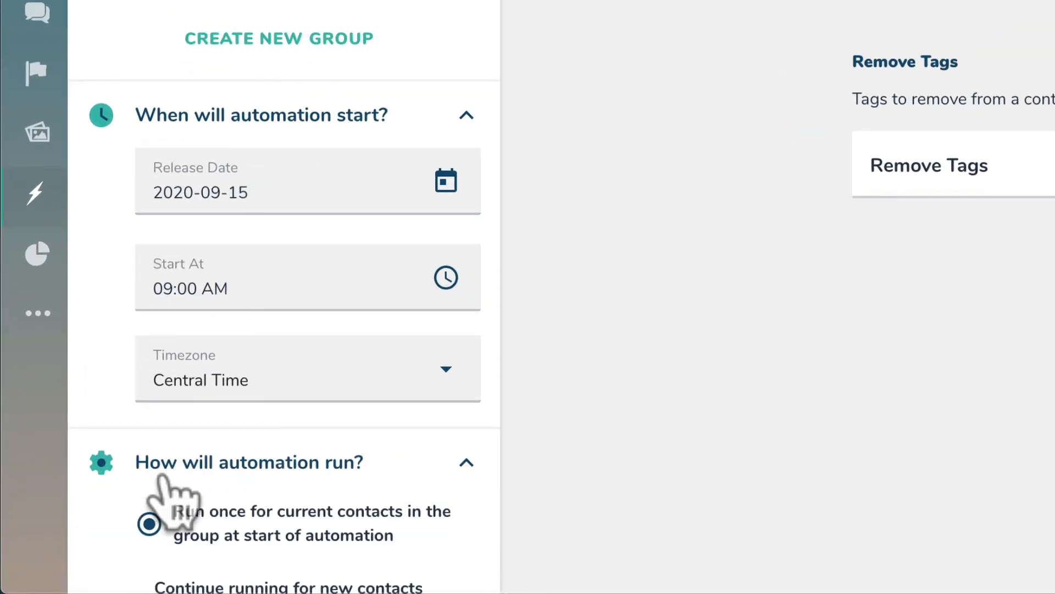
scroll(161, 477, "down", 4)
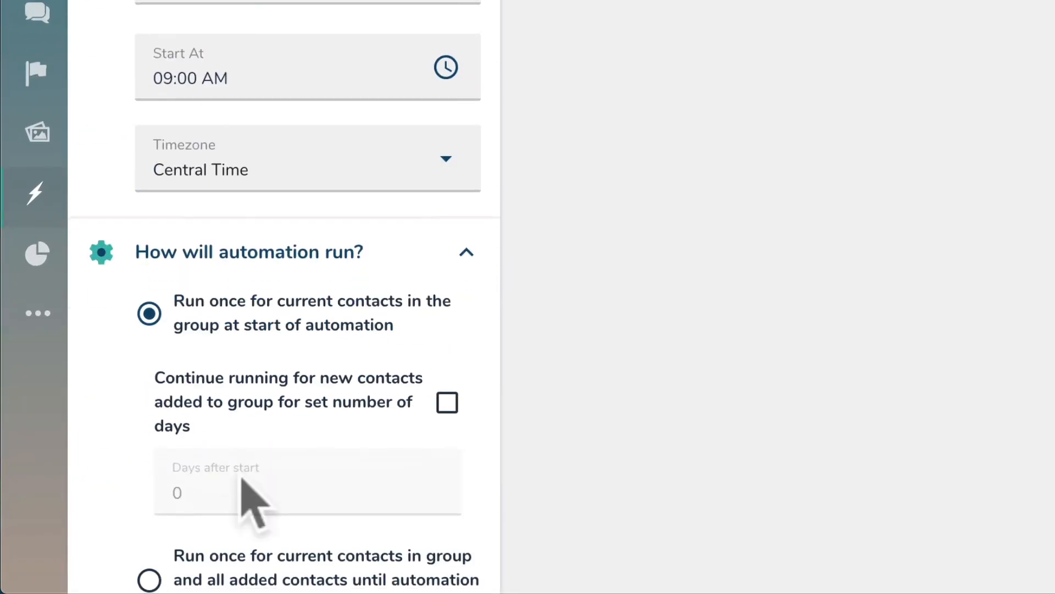
left_click(144, 571)
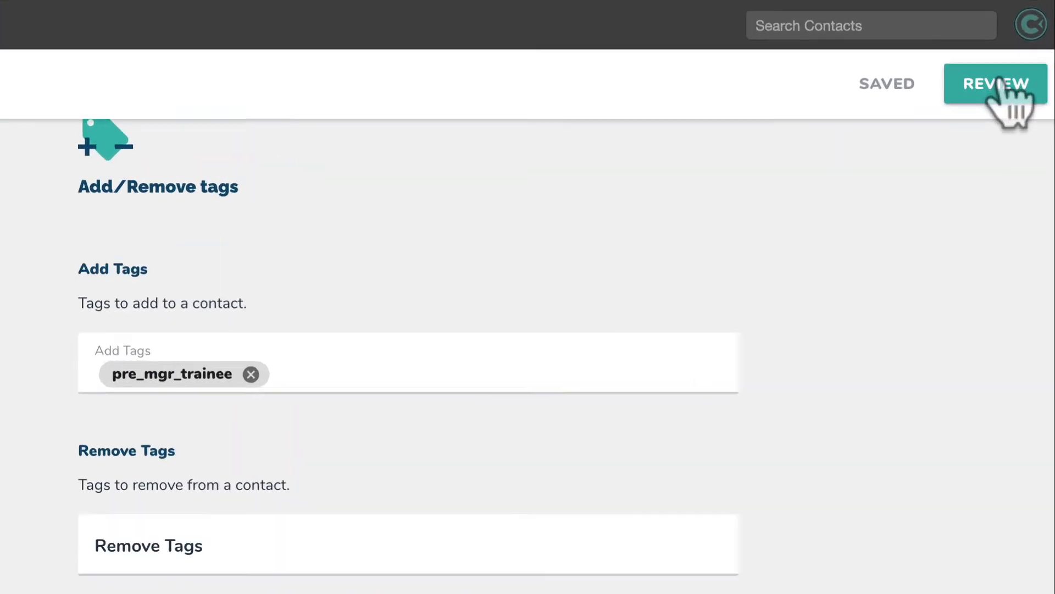
Select Pre-Manager Training as the contact group the automation affects, and review and launch the automation
left_click(1020, 50)
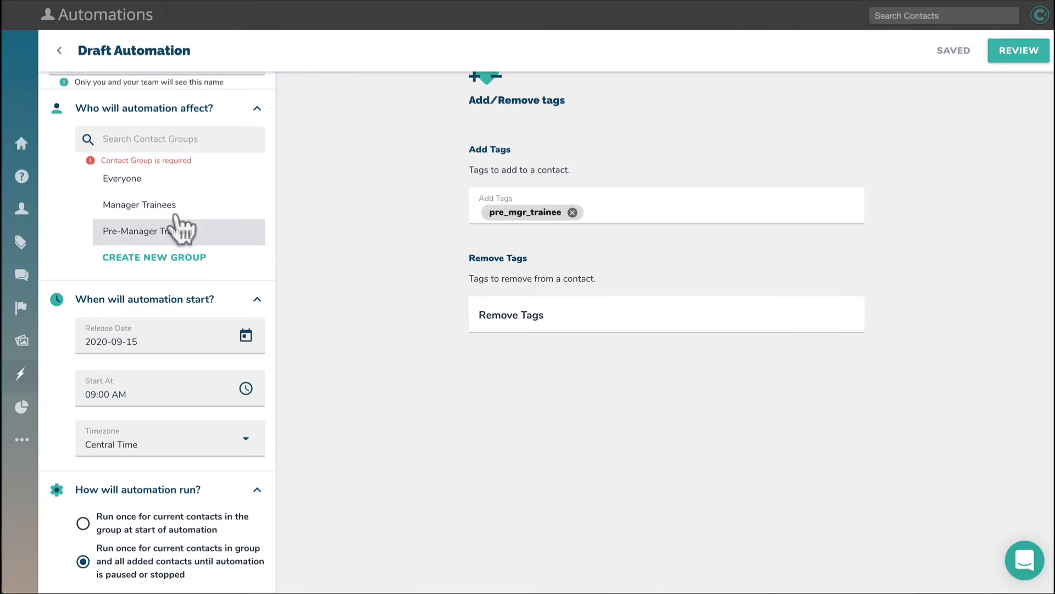
scroll(181, 233, "up", 1)
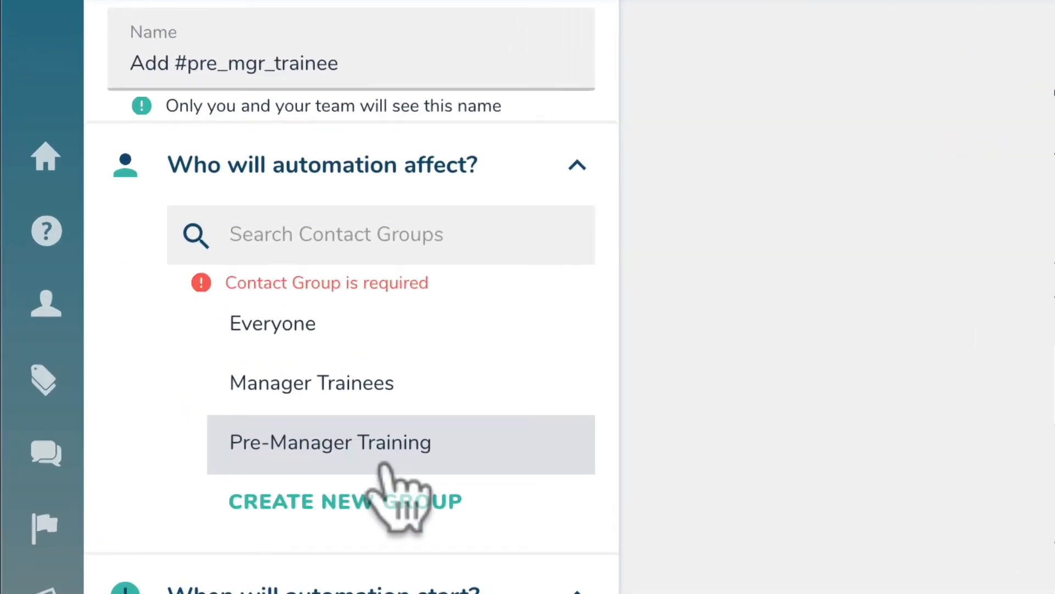
left_click(443, 459)
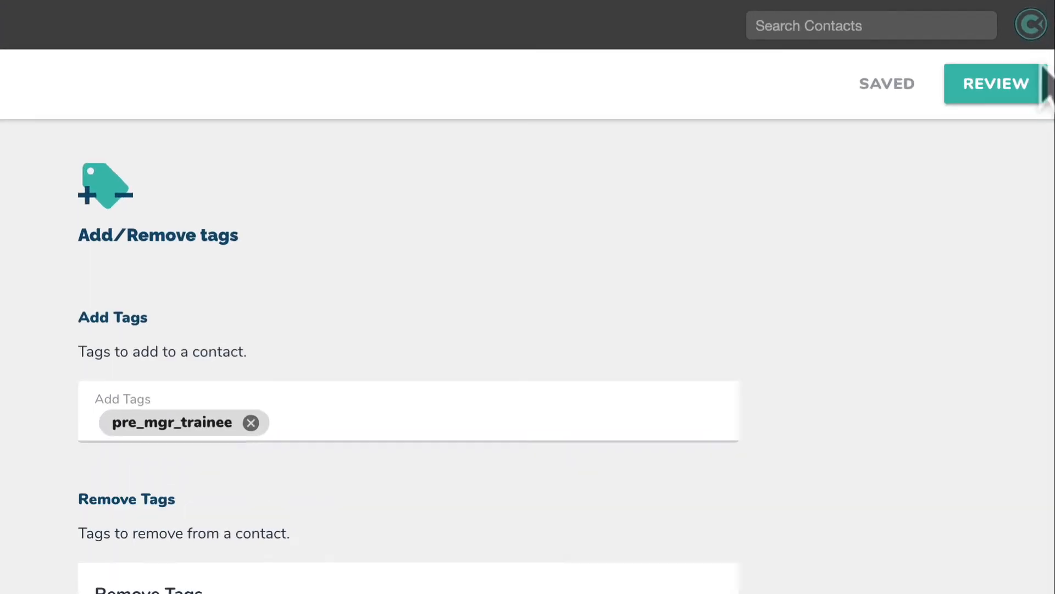
left_click(1030, 53)
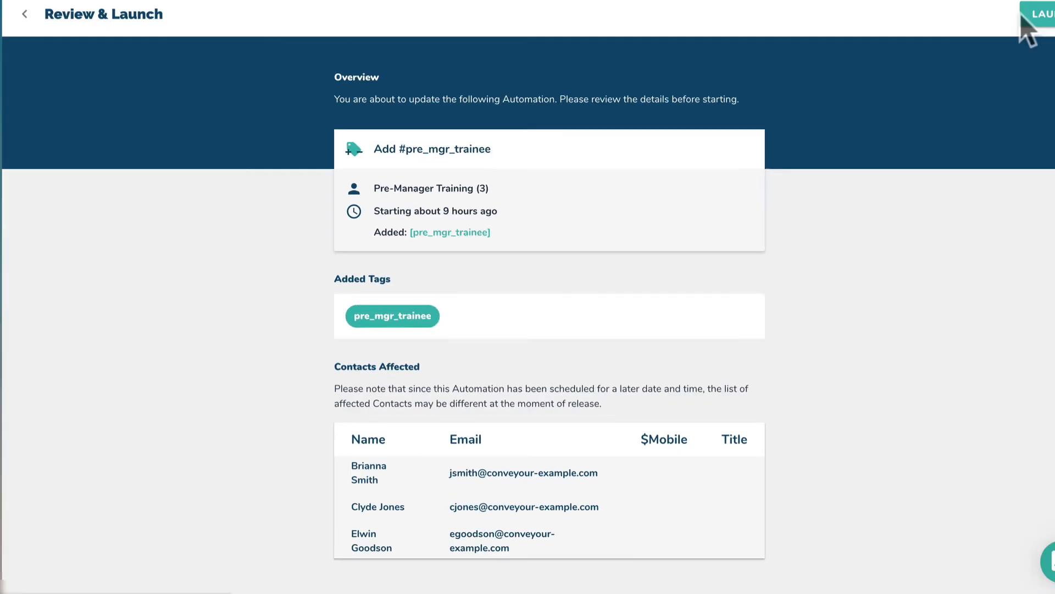
left_click(1043, 15)
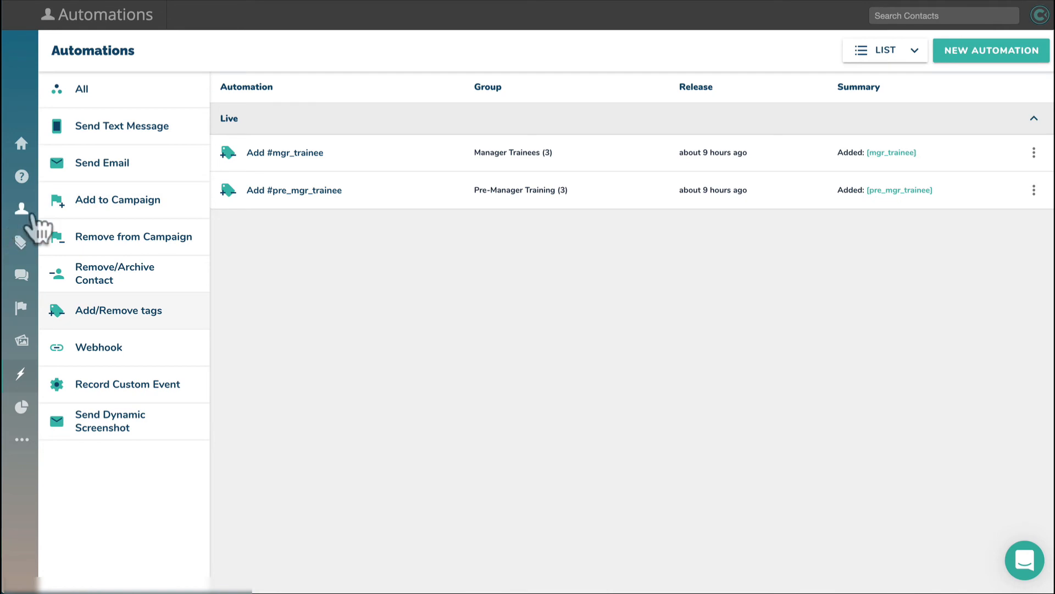
Show the contacts belonging to the Pre-Manager Training group
mouse_move(24, 210)
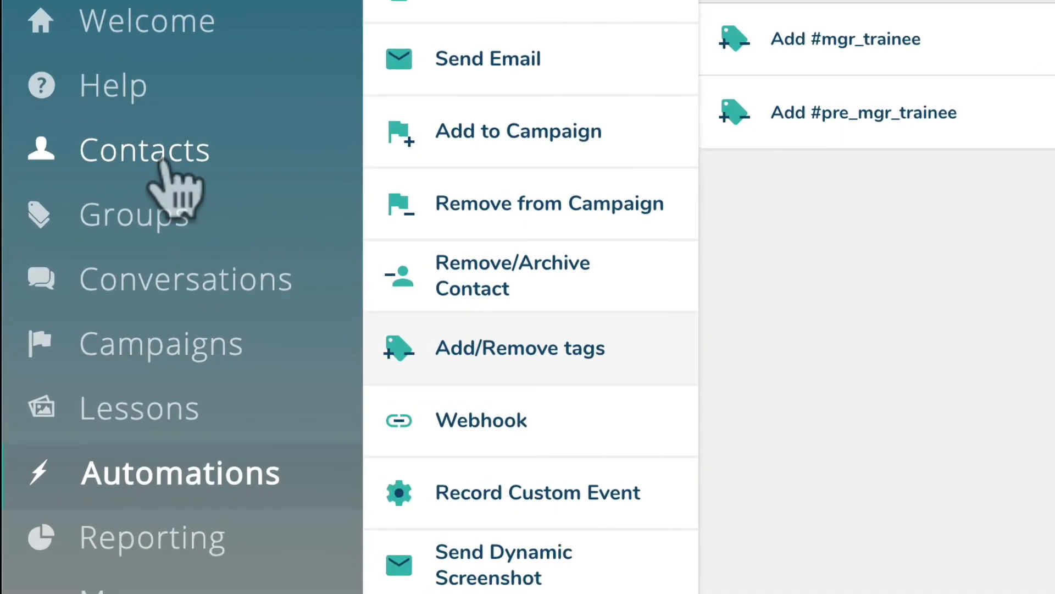
left_click(147, 214)
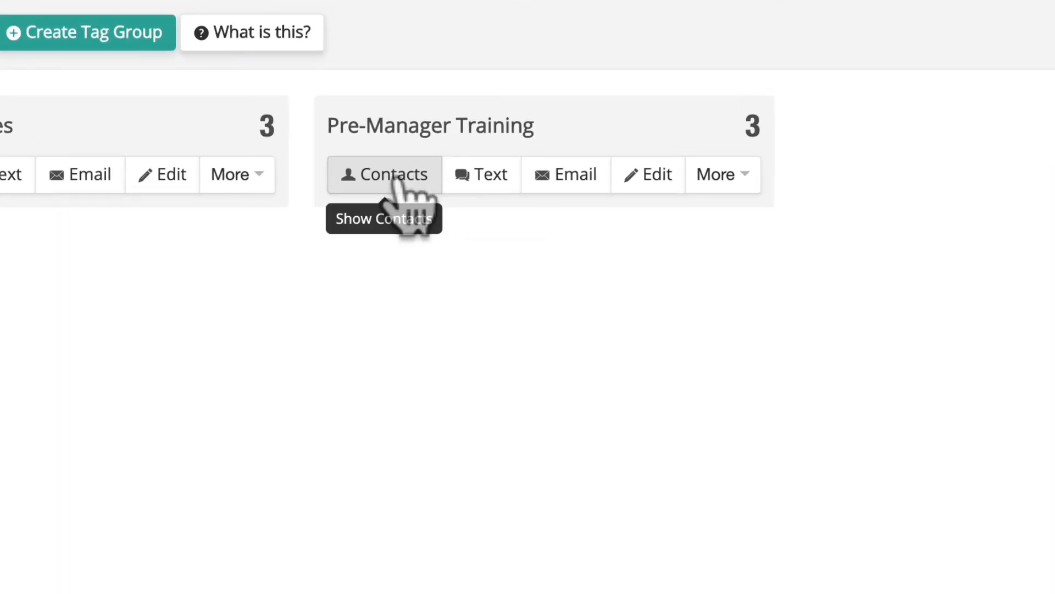
left_click(589, 121)
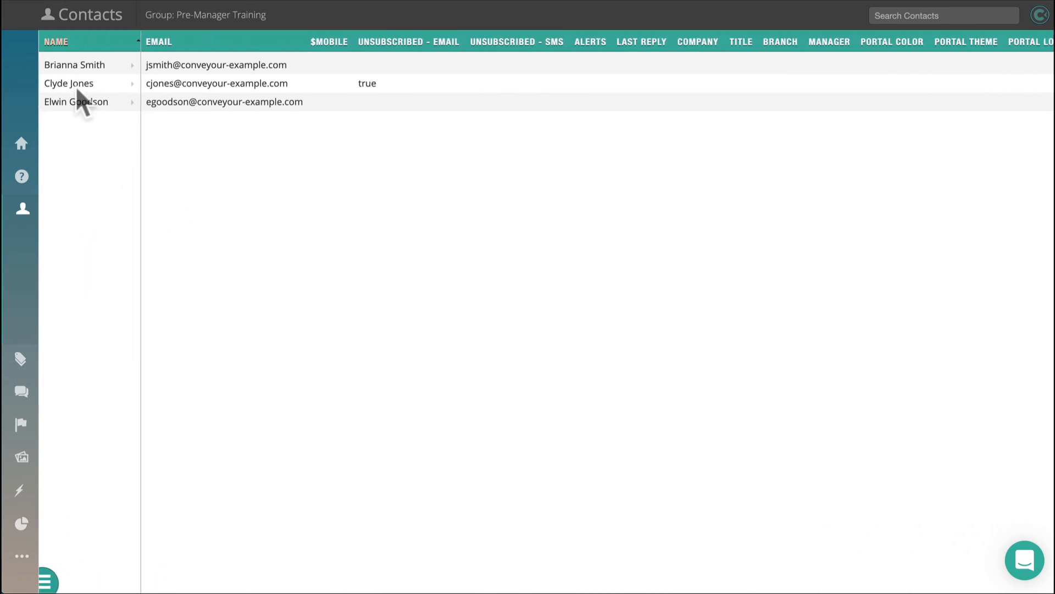
Open the record of the first contact listed in the group and view that contact's portal
left_click(107, 64)
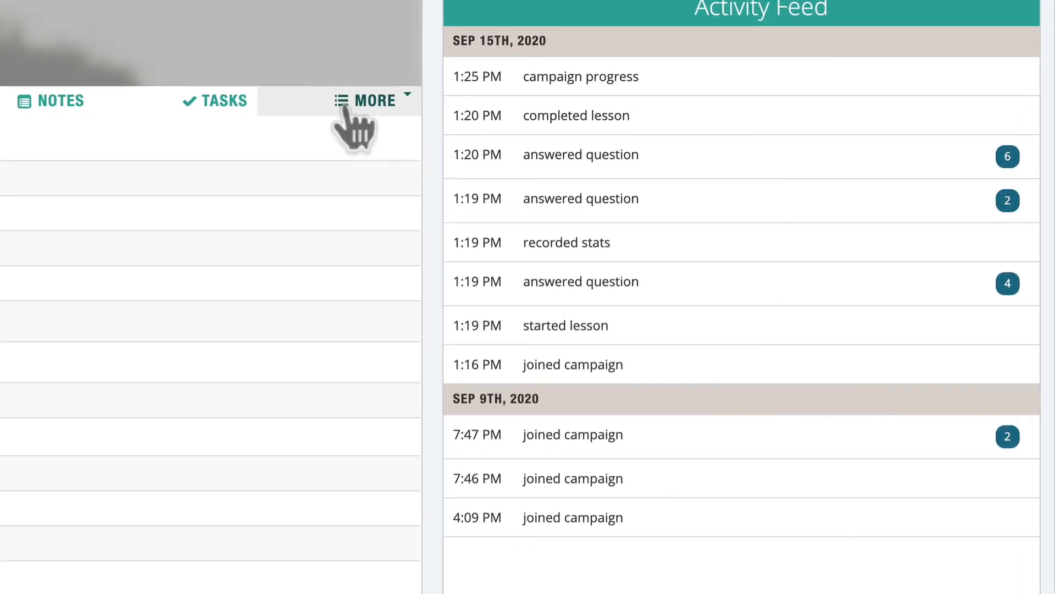
left_click(604, 118)
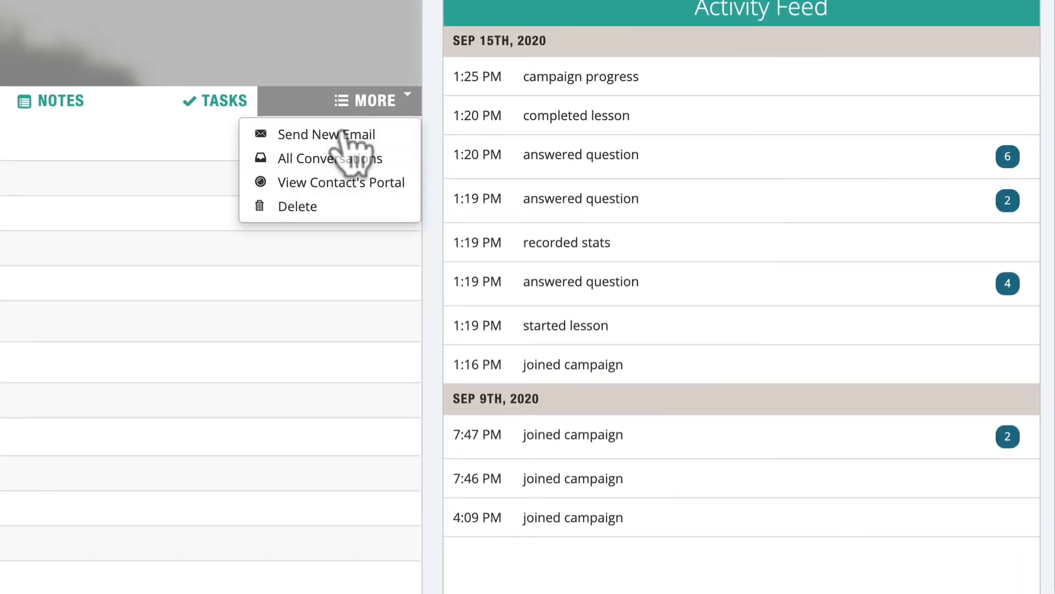
left_click(360, 186)
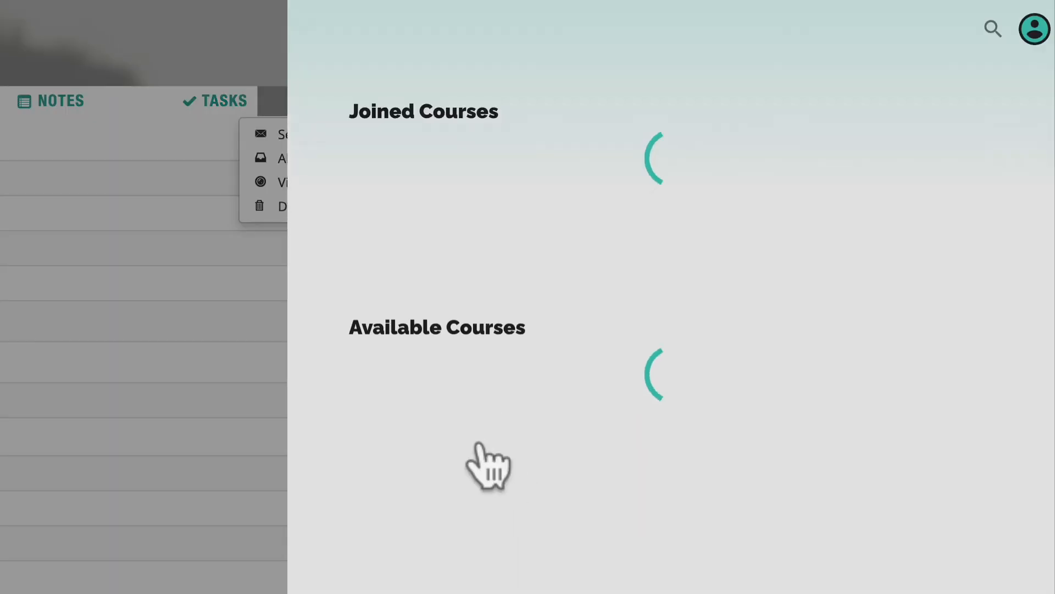